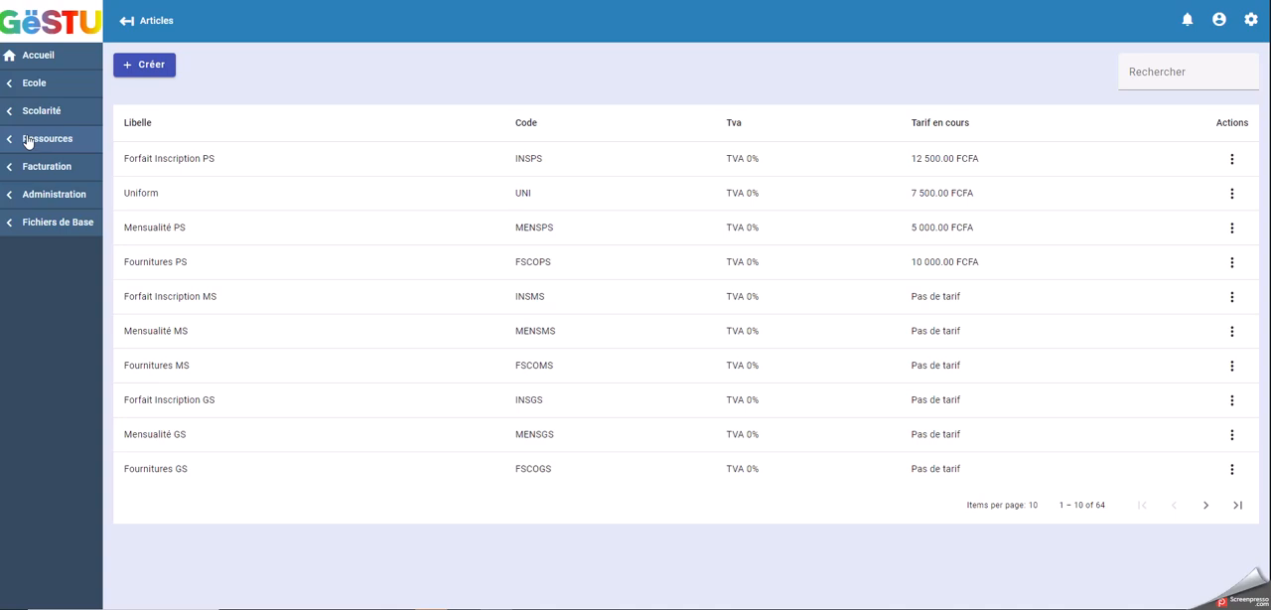
Step: Open the rooms list and examine the fields and room type options of a blank new-room form, leaving it unsaved
{"action": "left_click", "coordinate": [35, 141]}
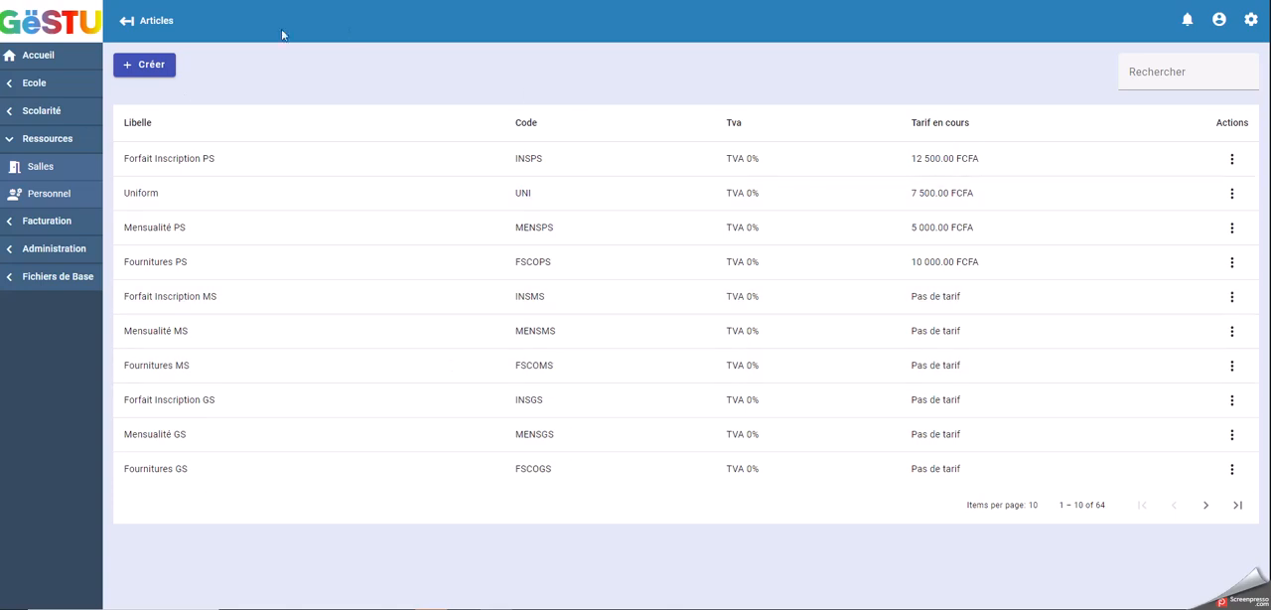
{"action": "left_click", "coordinate": [40, 167]}
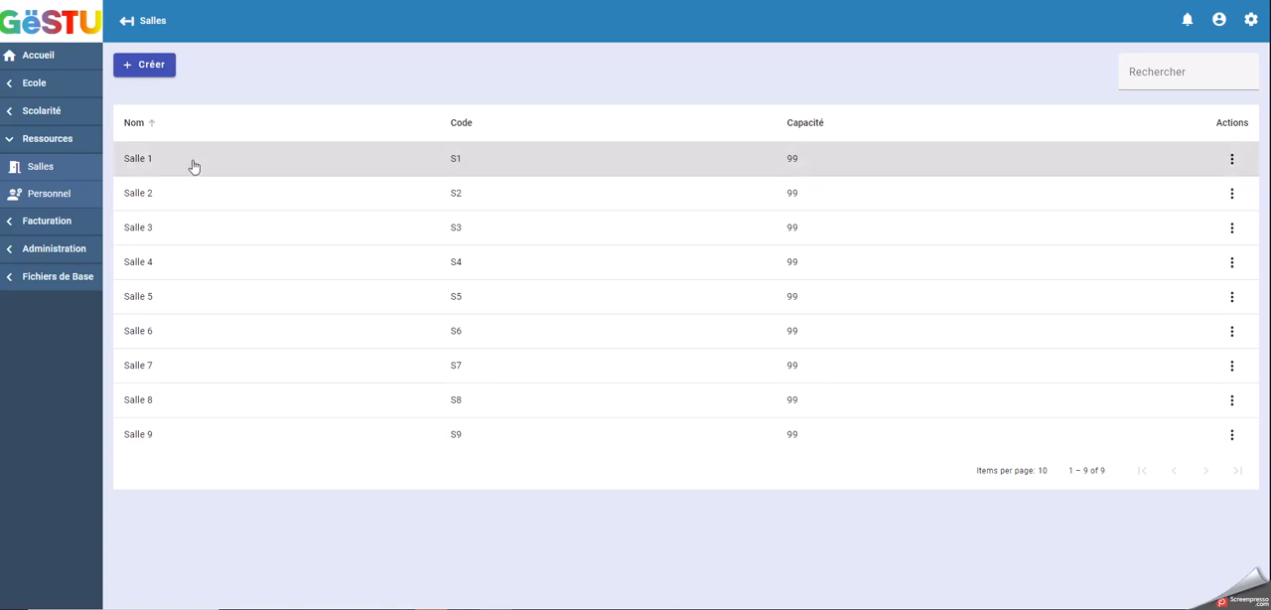
{"action": "left_click", "coordinate": [134, 66]}
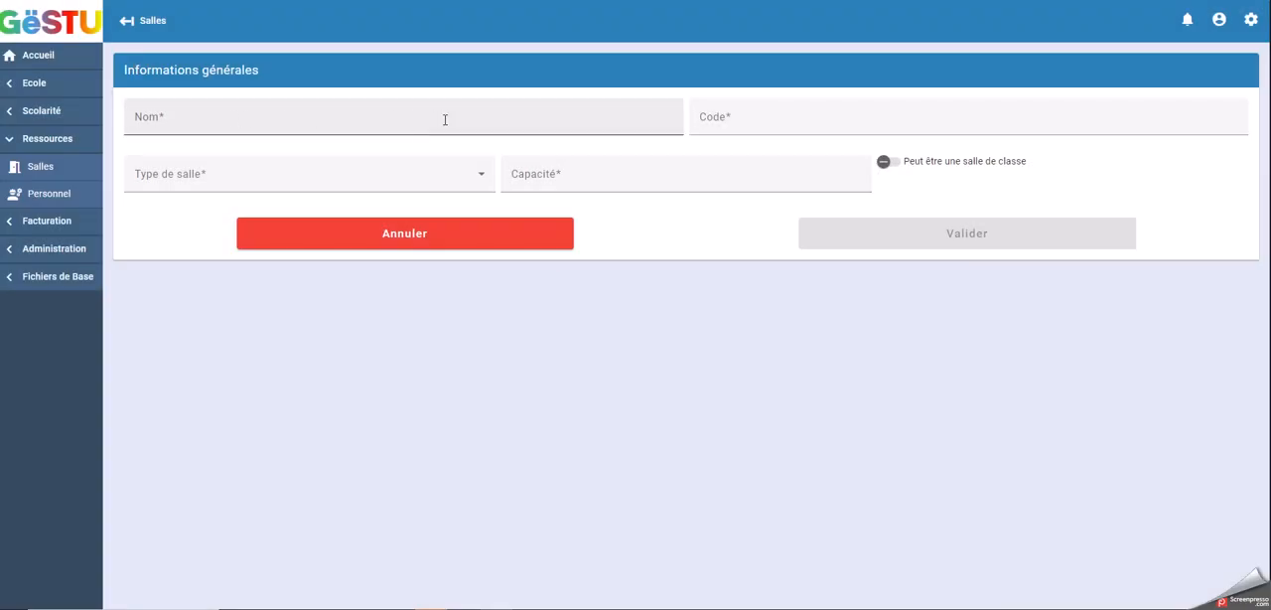
{"action": "left_click", "coordinate": [200, 117]}
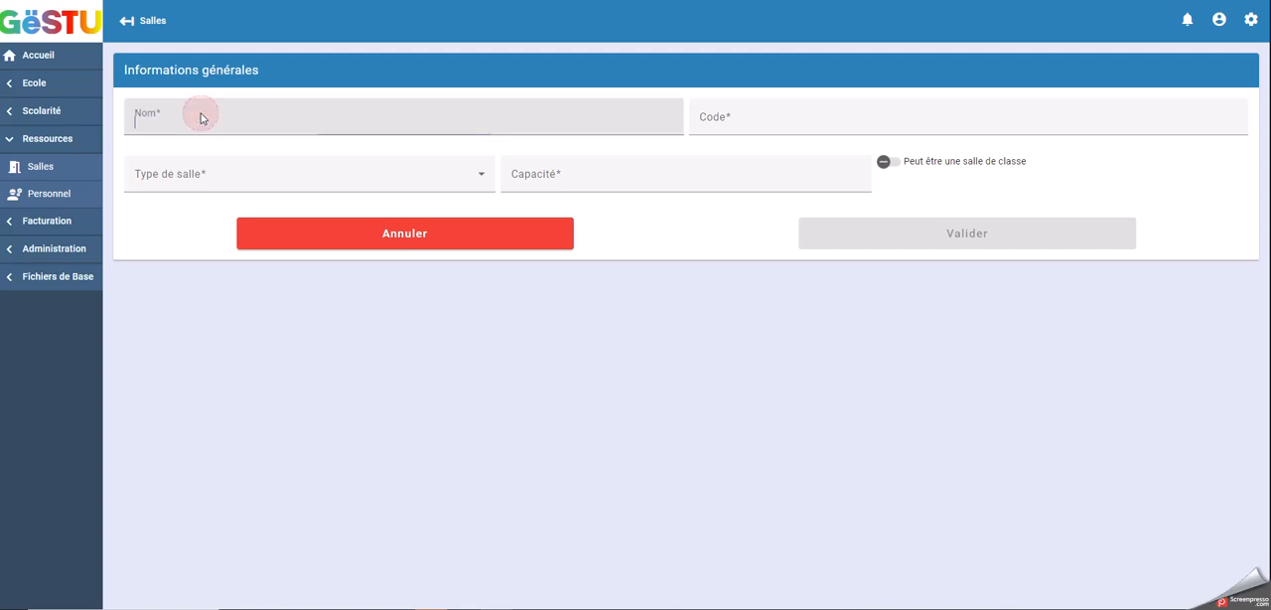
{"action": "left_click", "coordinate": [708, 117]}
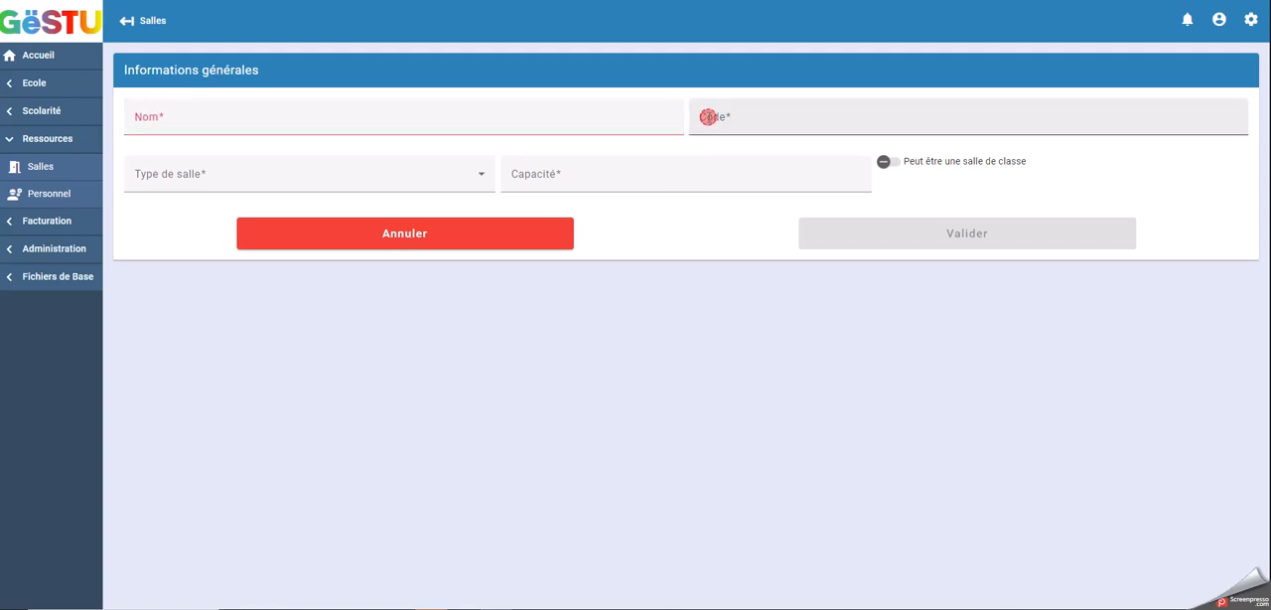
{"action": "left_click", "coordinate": [473, 173]}
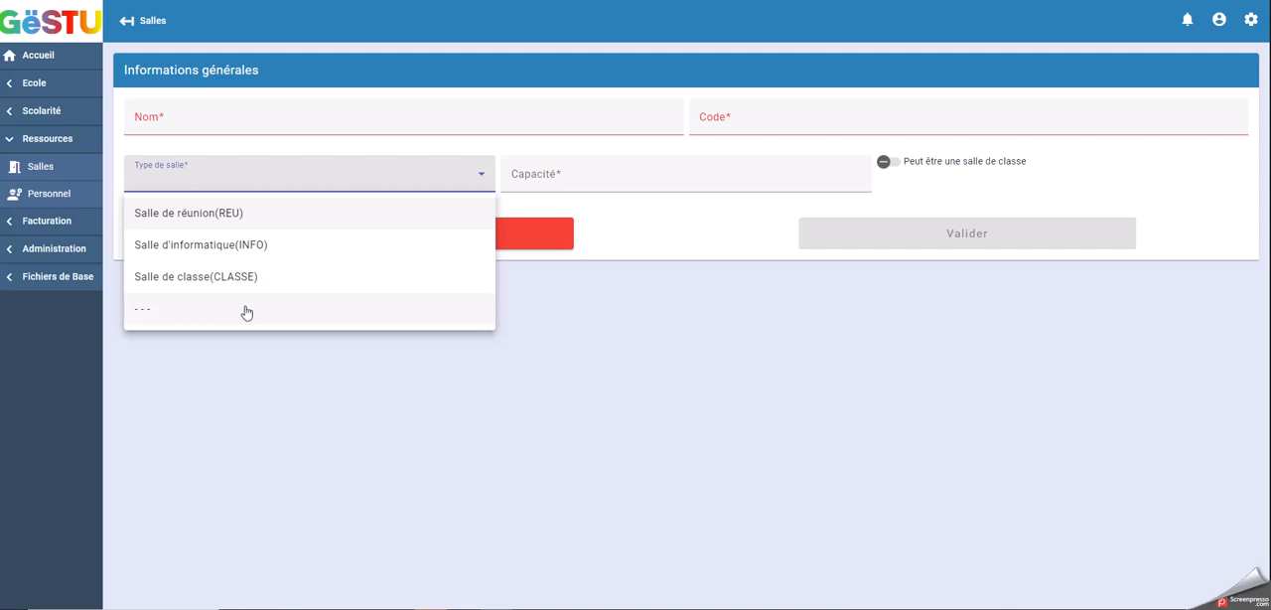
{"action": "left_click", "coordinate": [637, 280]}
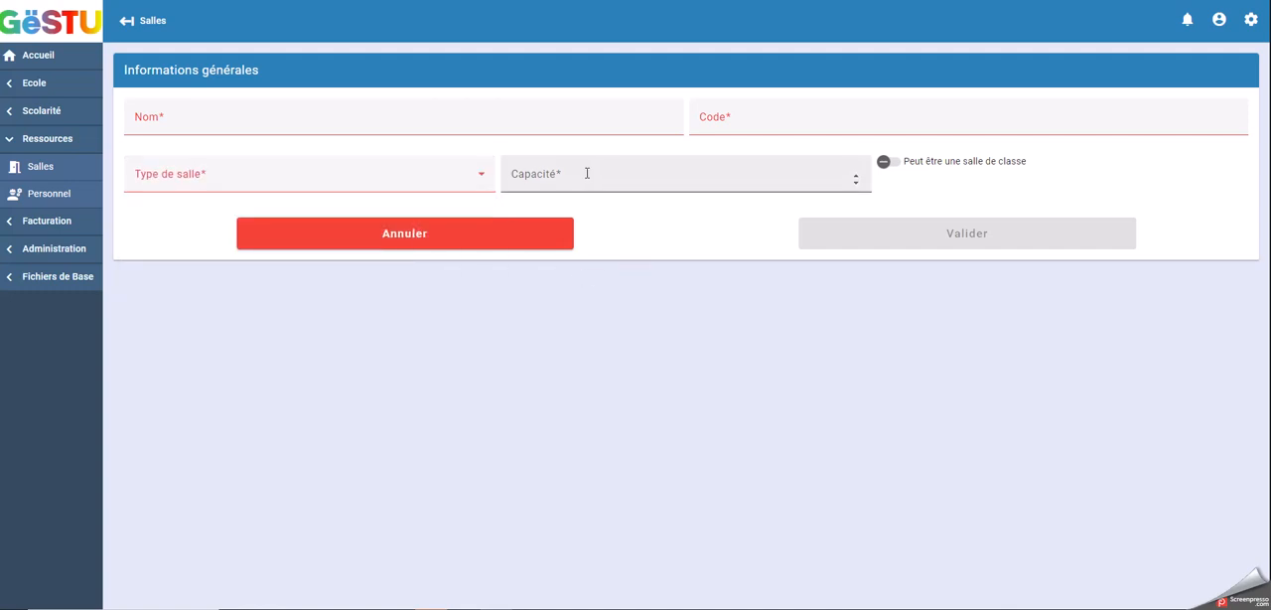
{"action": "left_click", "coordinate": [585, 171]}
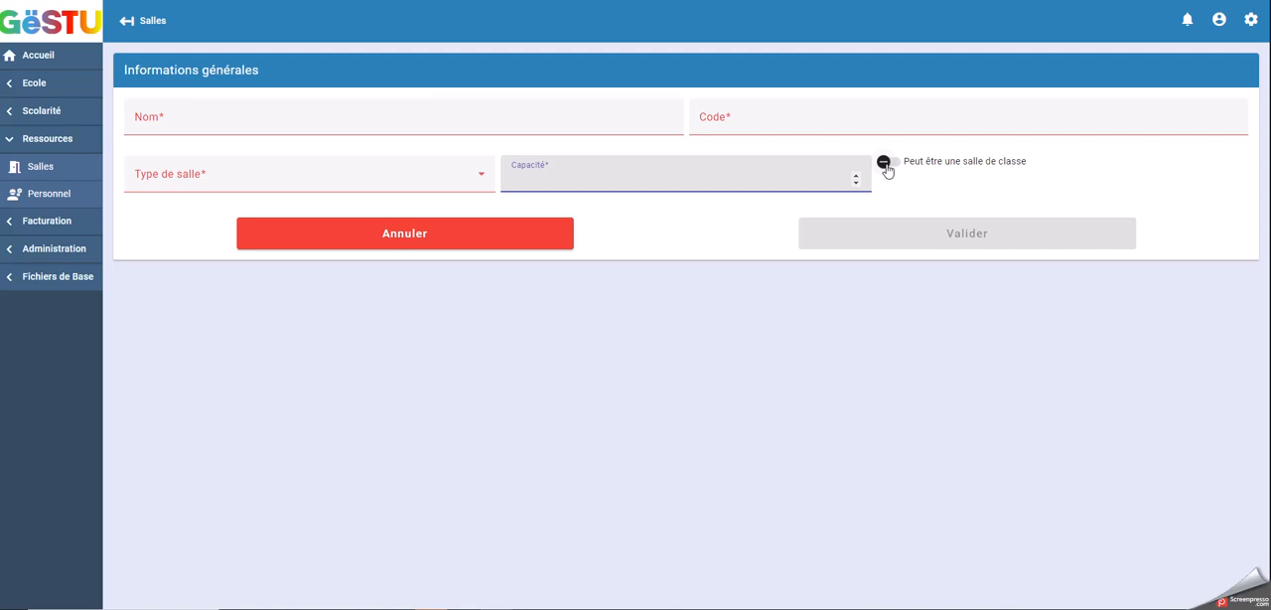
{"action": "left_click", "coordinate": [435, 245]}
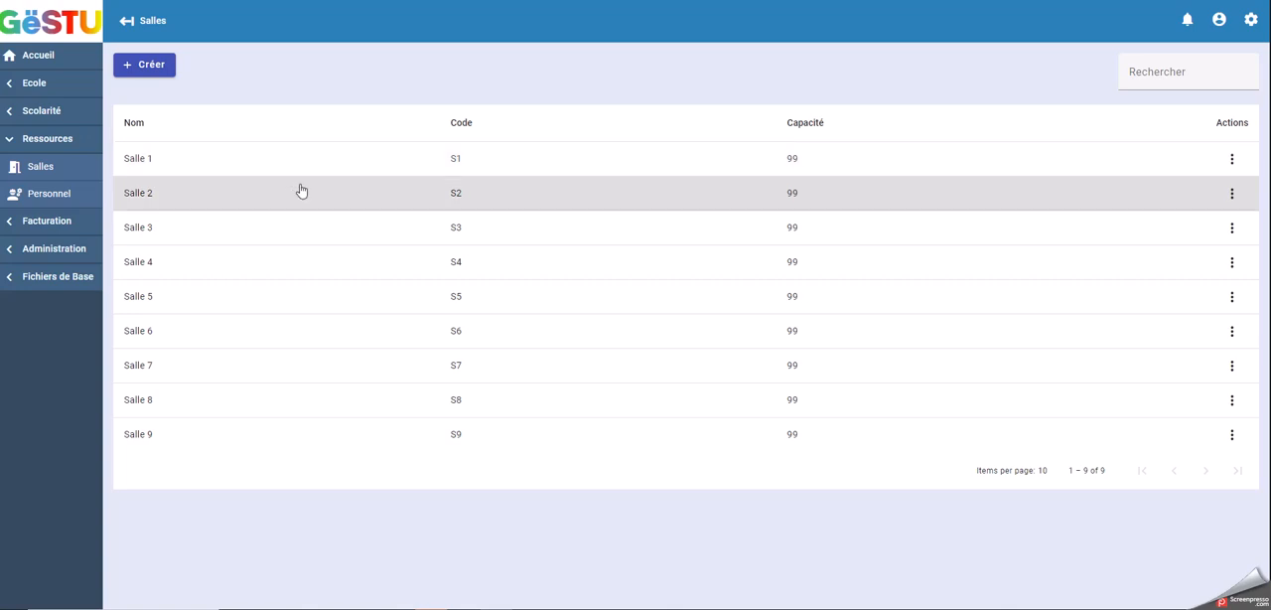
Step: Open the record of Salle 1 to view its general information and close it without saving
{"action": "left_click", "coordinate": [183, 156]}
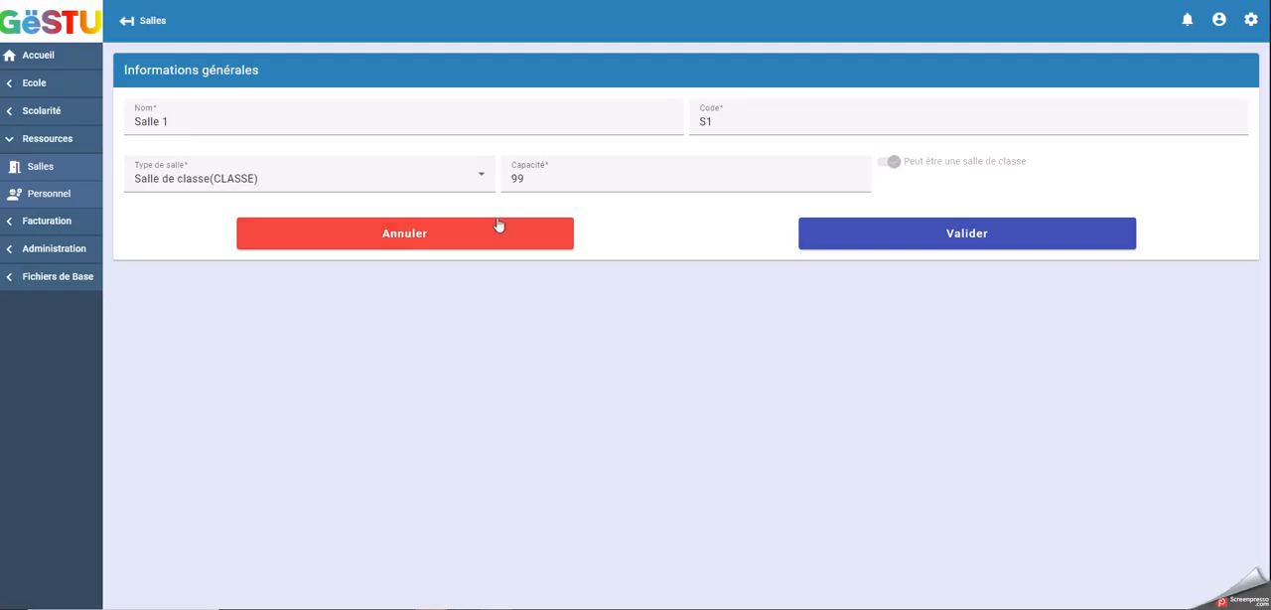
{"action": "triple_click", "coordinate": [183, 119]}
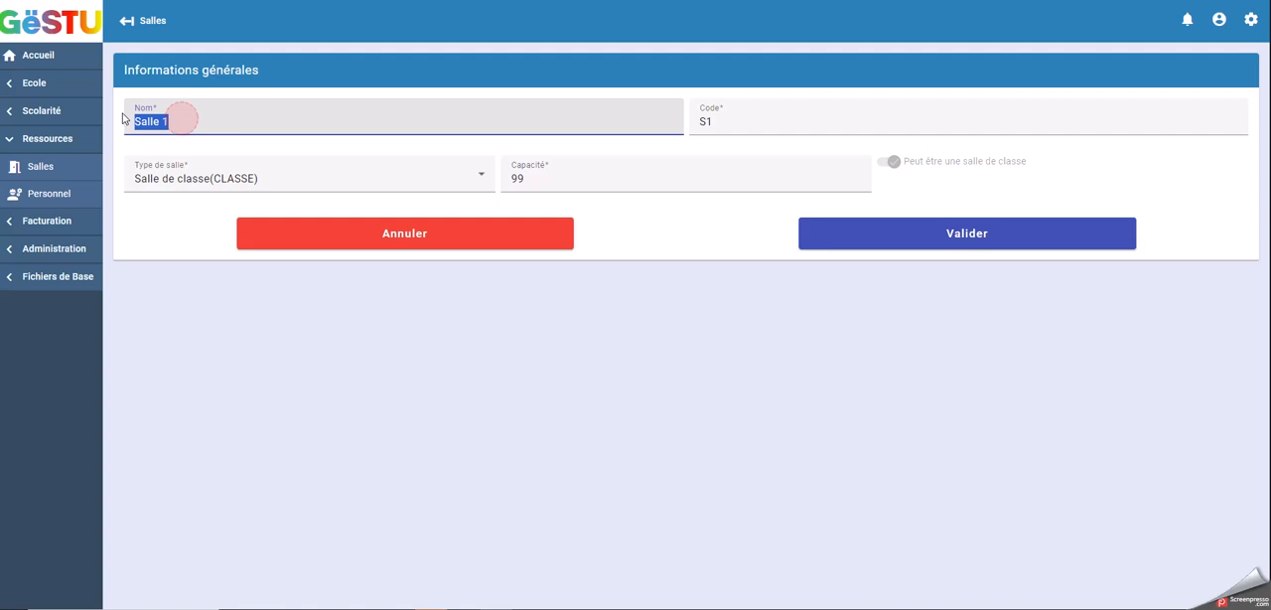
{"action": "left_click", "coordinate": [322, 238]}
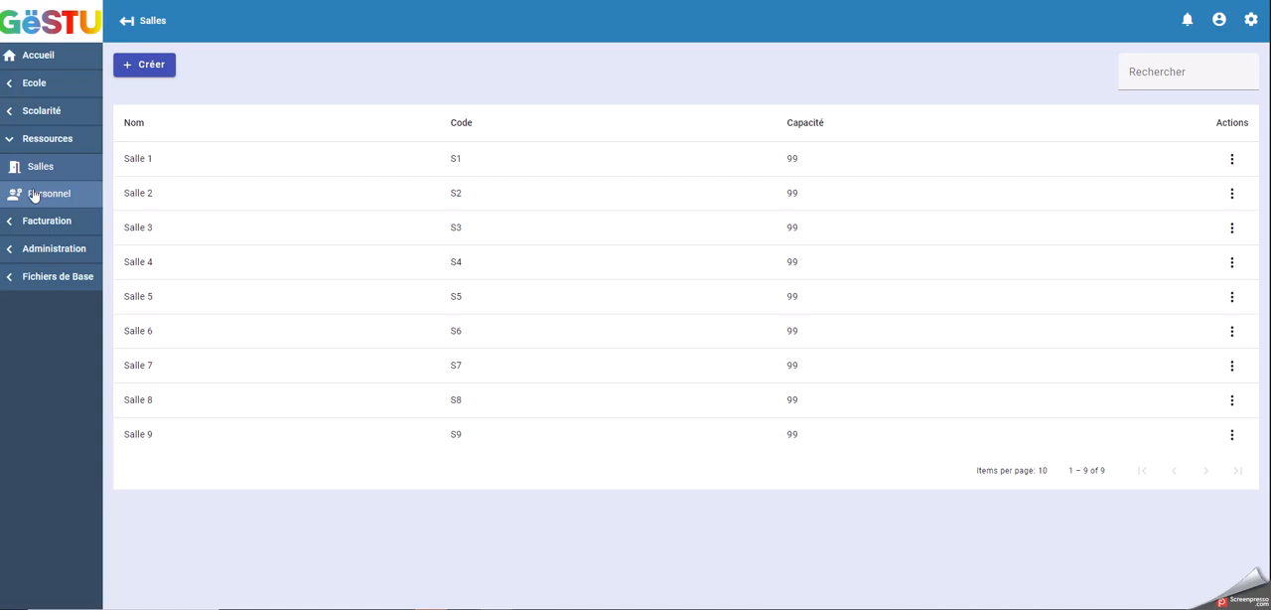
Step: Start a new personnel record with the title Monsieur and enter the staff member's surname and first name
{"action": "left_click", "coordinate": [33, 195]}
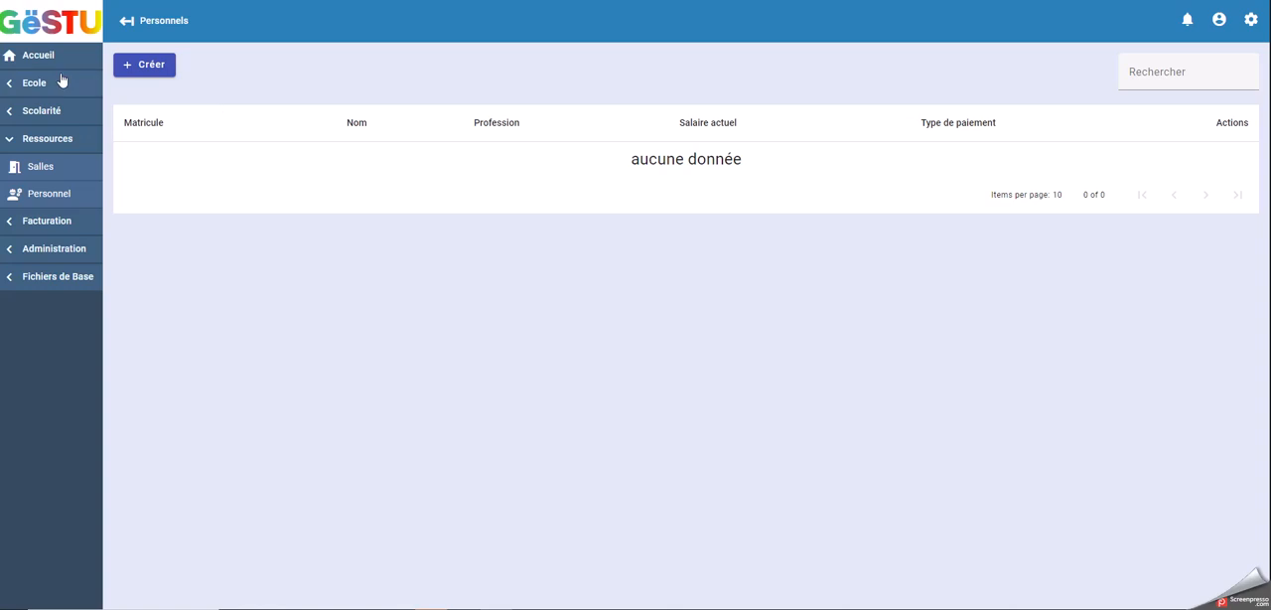
{"action": "left_click", "coordinate": [146, 66]}
{"action": "left_click", "coordinate": [344, 136]}
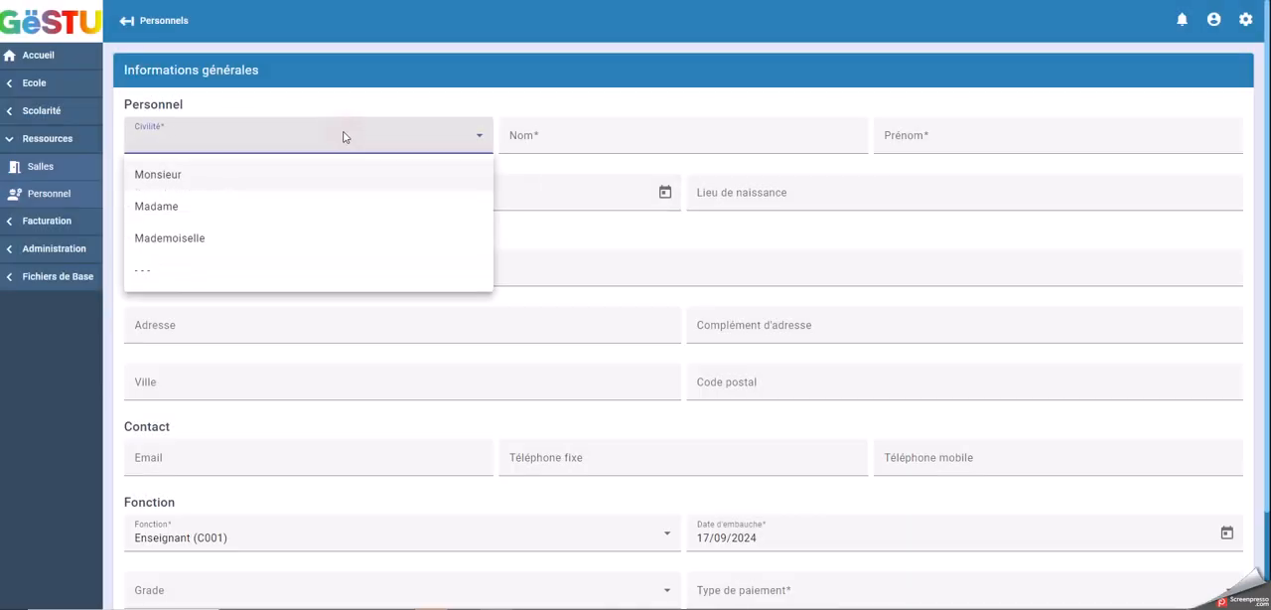
{"action": "left_click", "coordinate": [250, 177]}
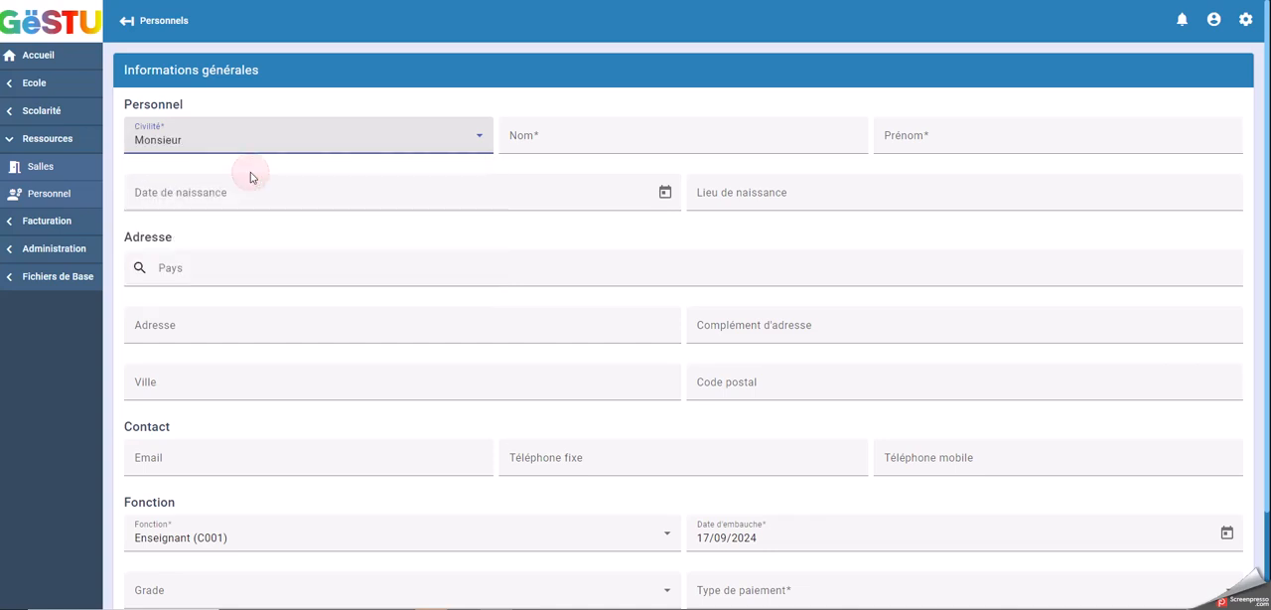
{"action": "left_click", "coordinate": [586, 141]}
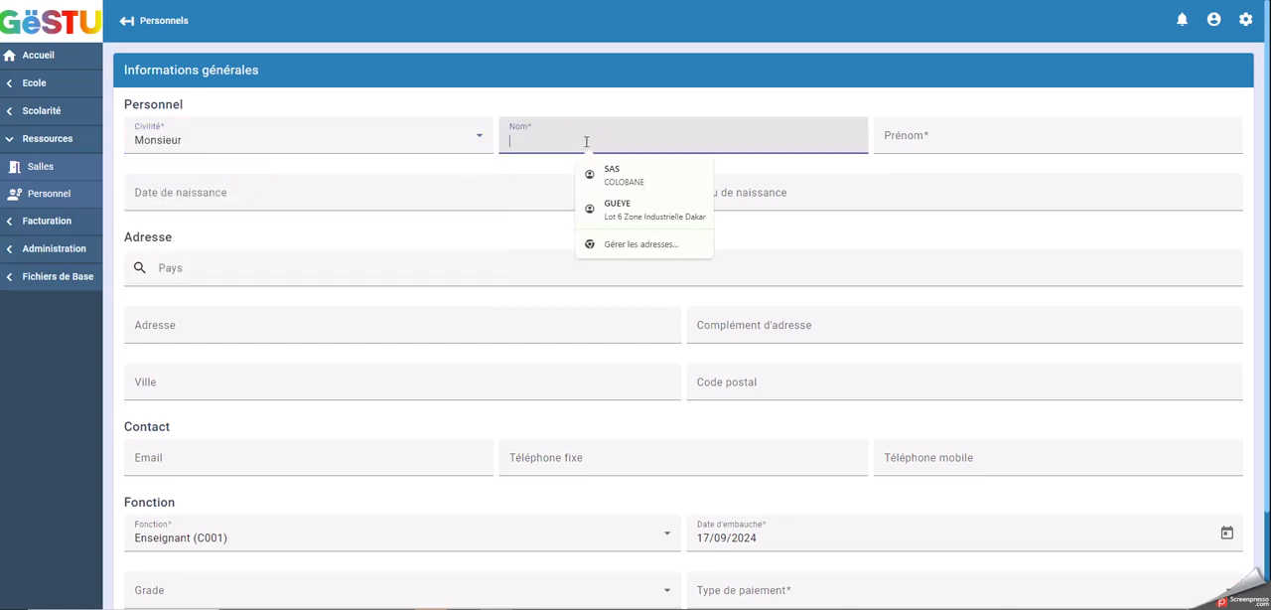
{"action": "key", "text": "Tab"}
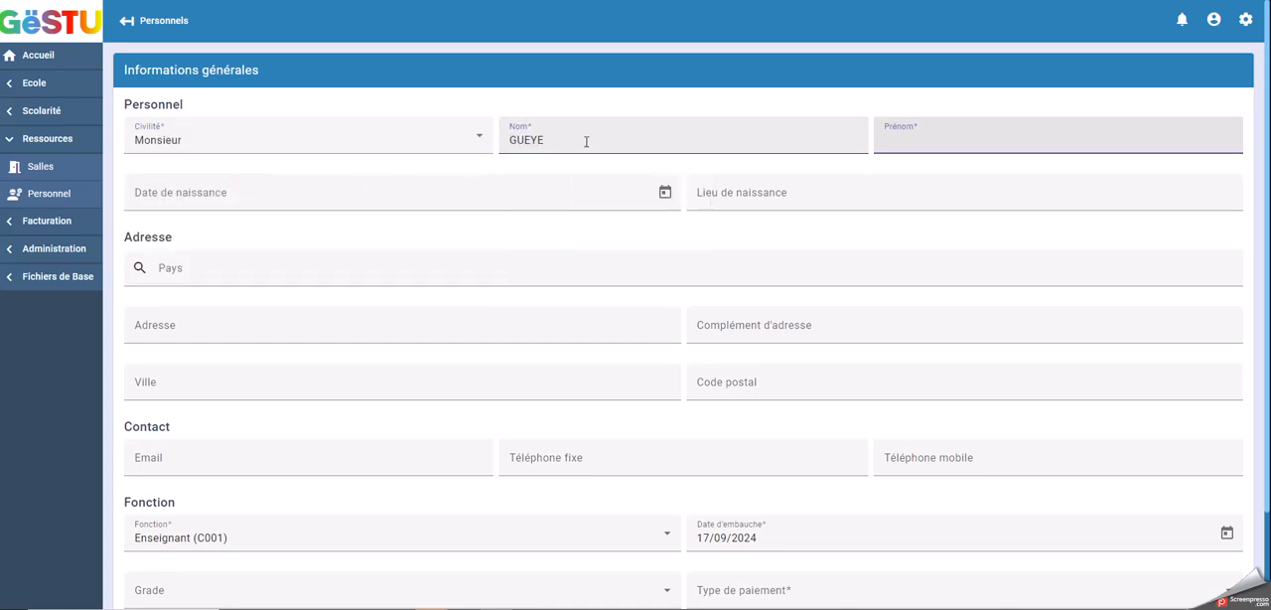
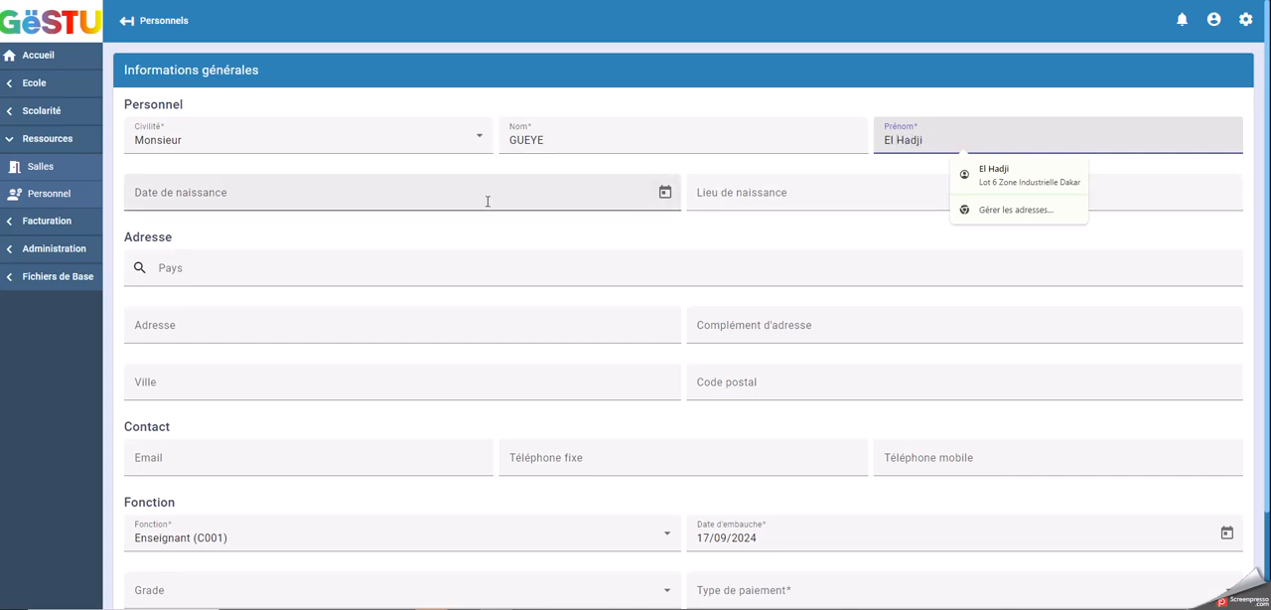
Step: Enter the staff member's date of birth and set the address country to Sénégal (SN)
{"action": "left_click", "coordinate": [487, 201]}
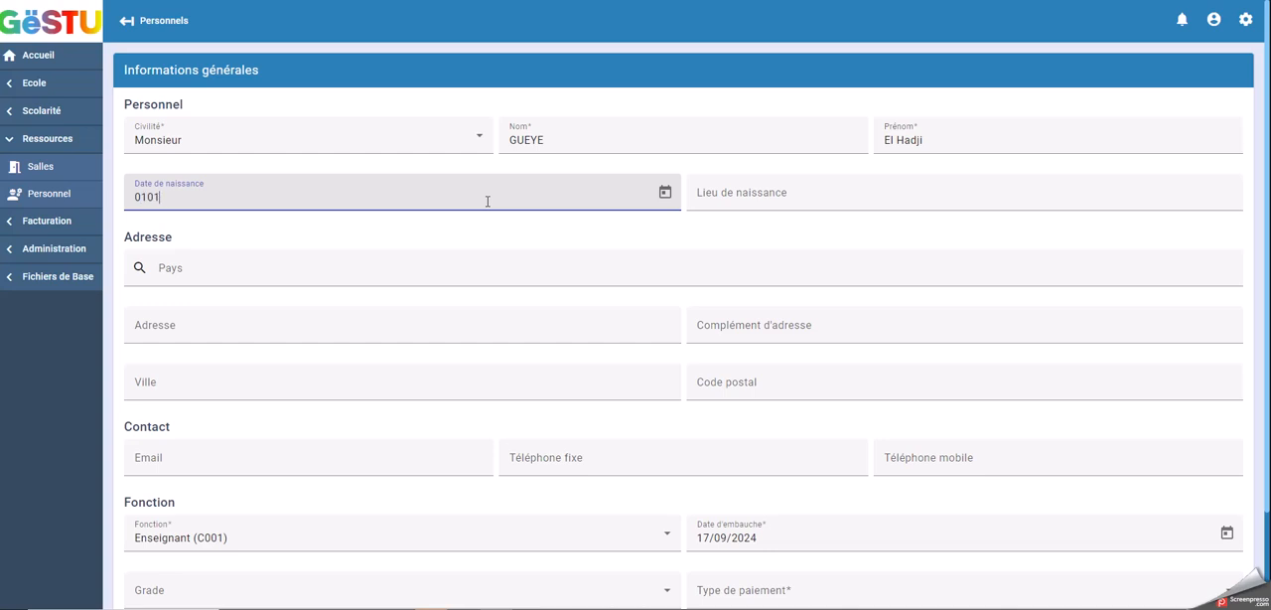
{"action": "type", "text": "01/01/1979"}
{"action": "key", "text": "Tab"}
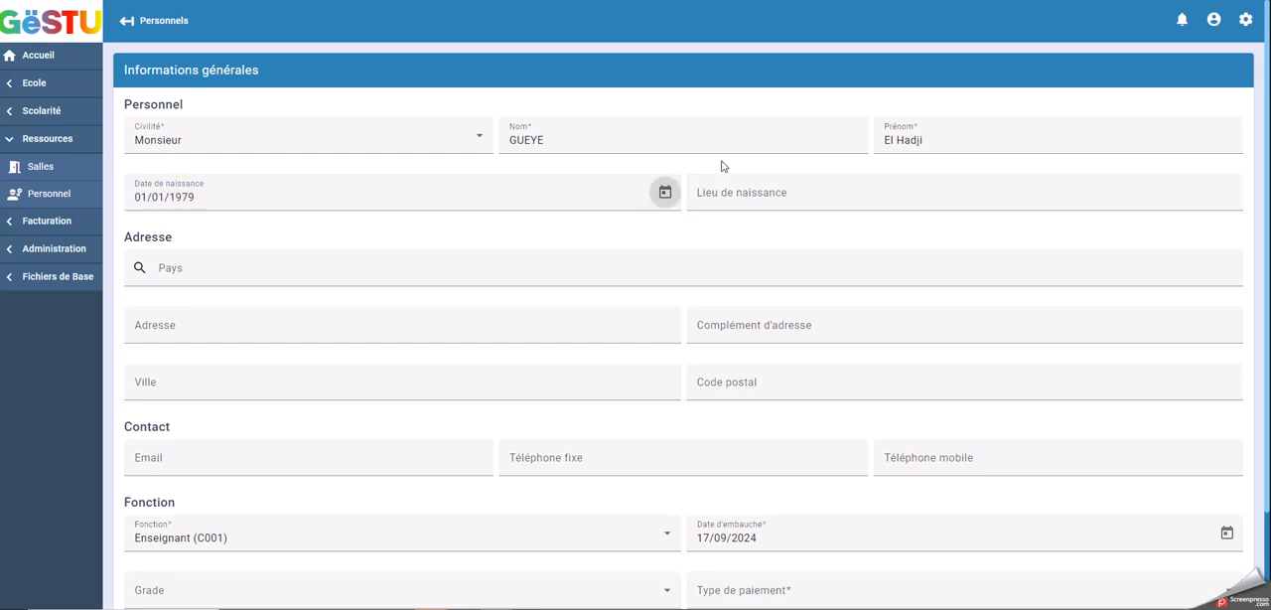
{"action": "left_click", "coordinate": [331, 267]}
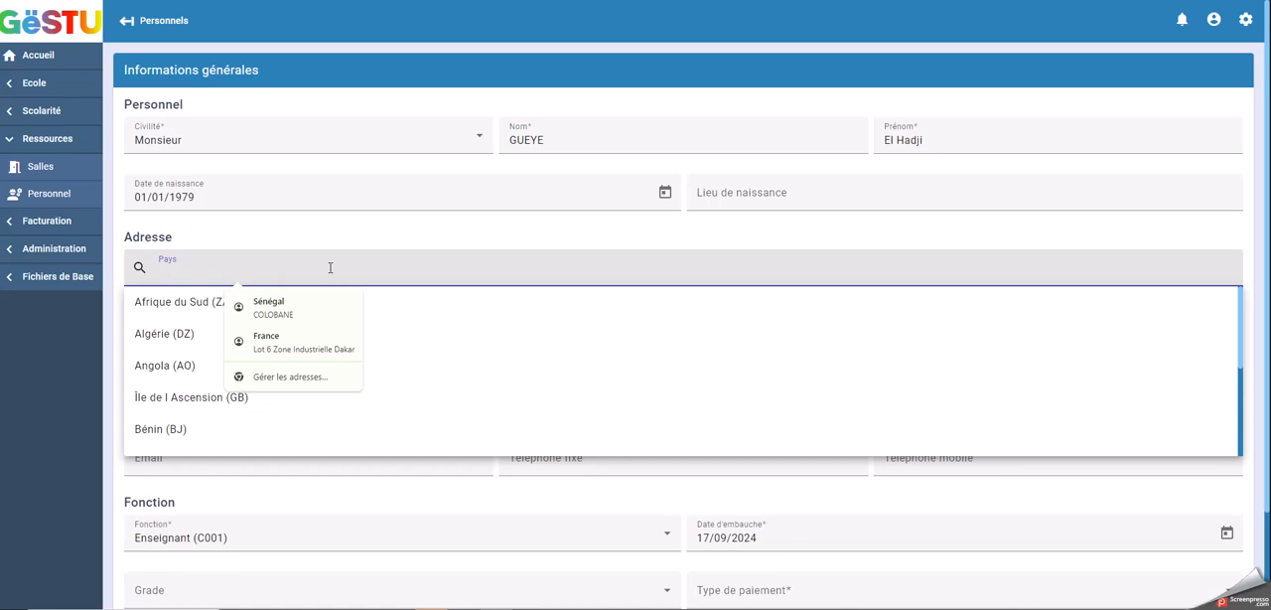
{"action": "type", "text": "Séné"}
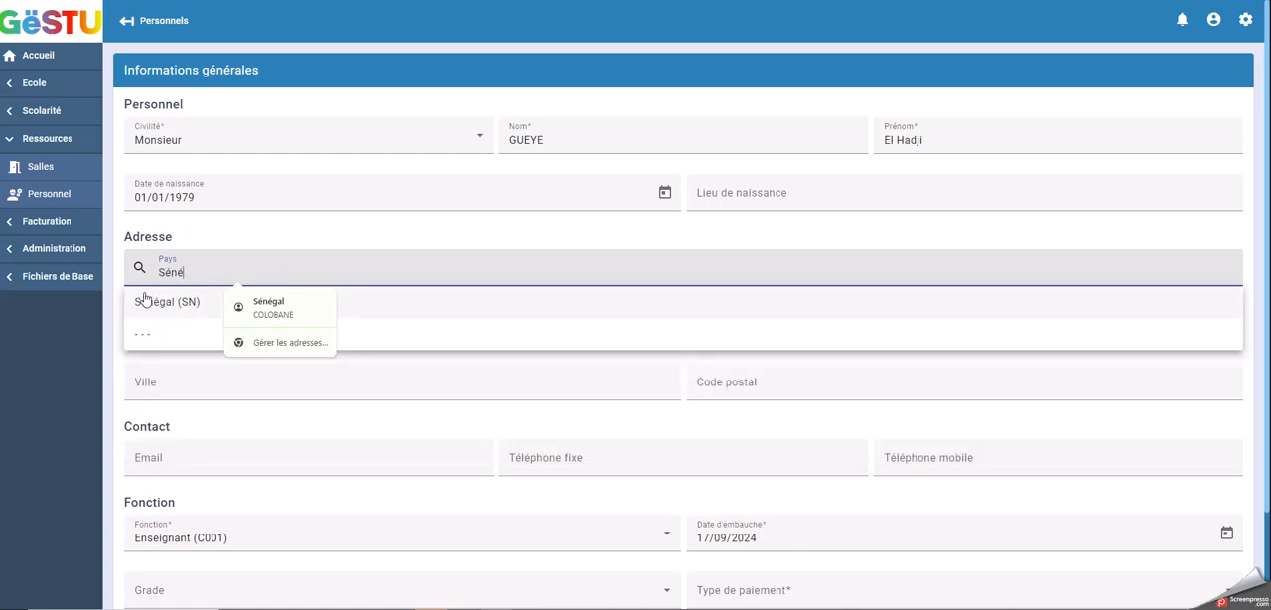
{"action": "double_click", "coordinate": [178, 272]}
{"action": "left_click", "coordinate": [159, 302]}
Step: Set the staff member's function to Enseignant (C001) and the payment type to Forfait mensuel (FM)
{"action": "scroll", "coordinate": [414, 351], "scroll_direction": "down", "scroll_amount": 1}
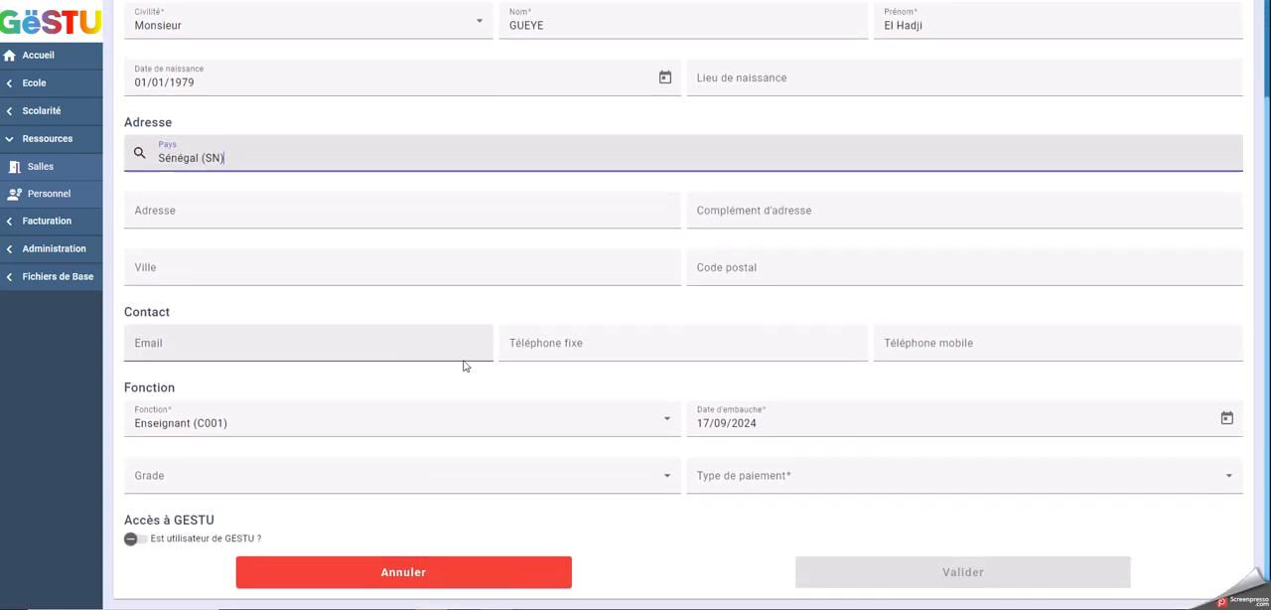
{"action": "left_click", "coordinate": [254, 424]}
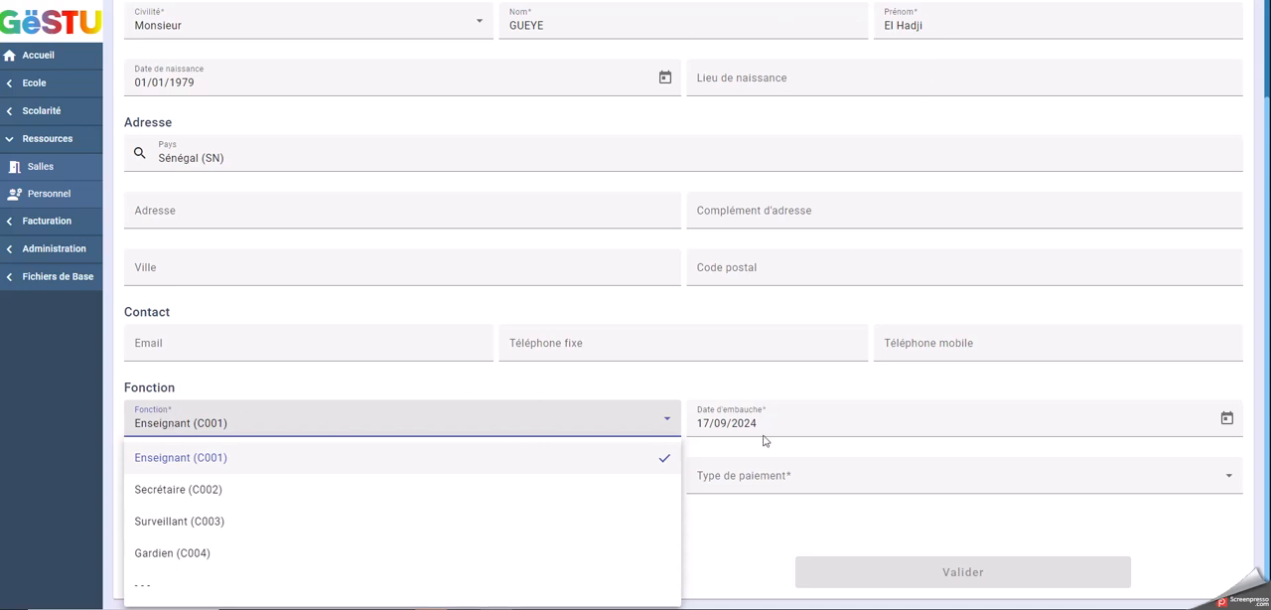
{"action": "left_click", "coordinate": [493, 407]}
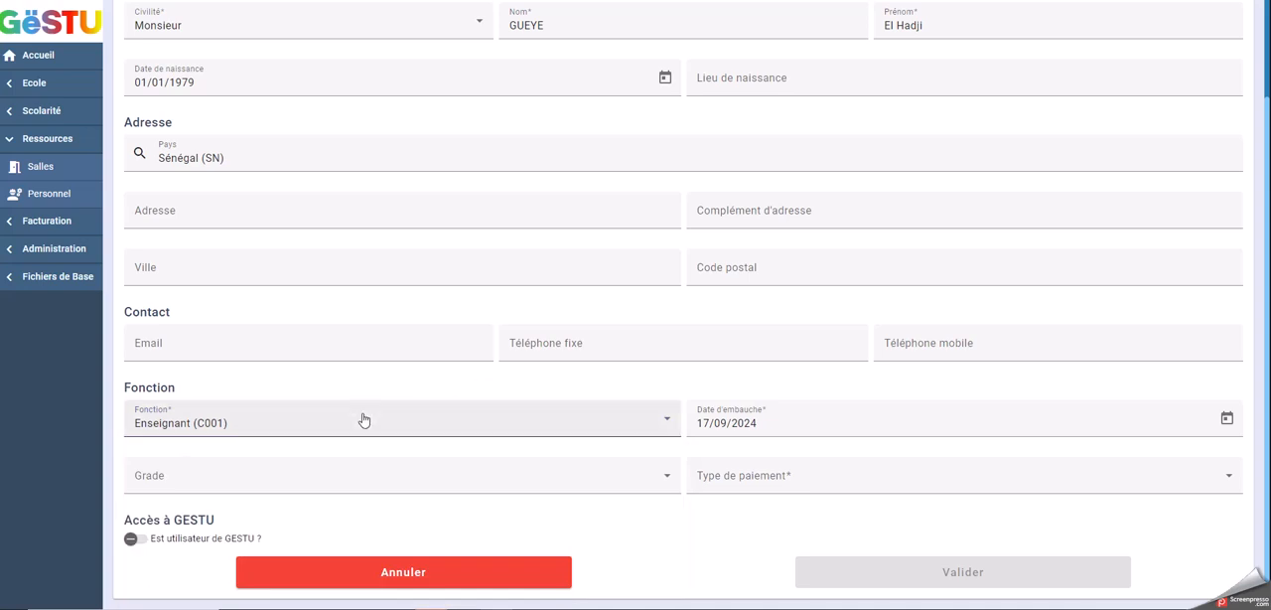
{"action": "left_click", "coordinate": [276, 416]}
{"action": "left_click", "coordinate": [227, 455]}
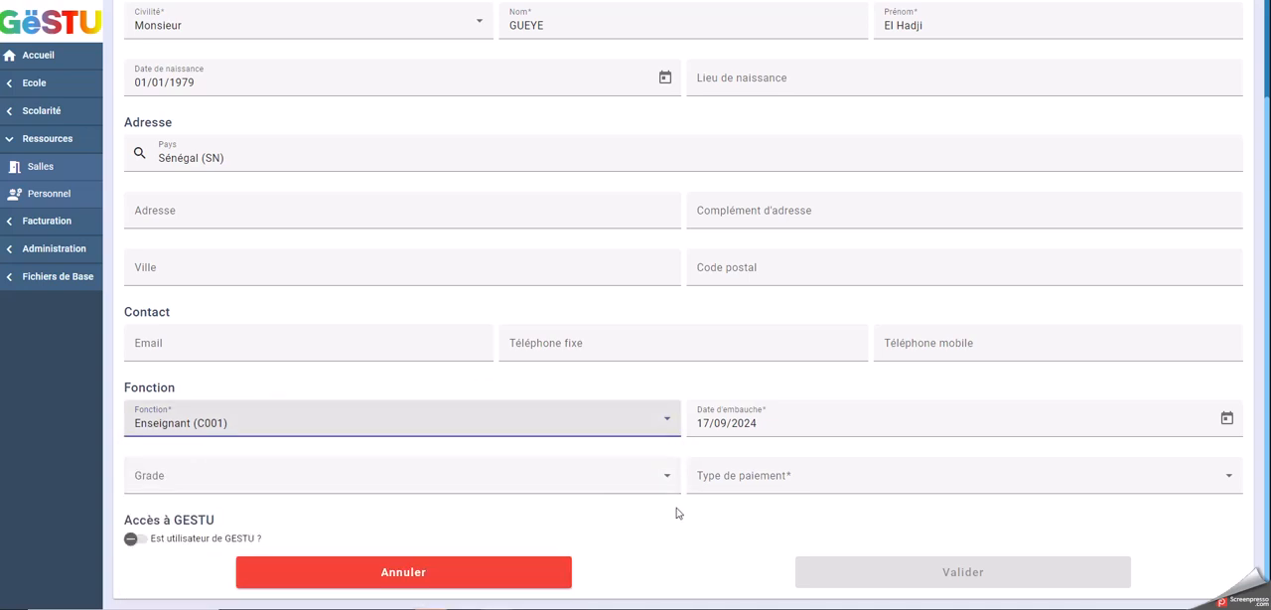
{"action": "left_click", "coordinate": [780, 475]}
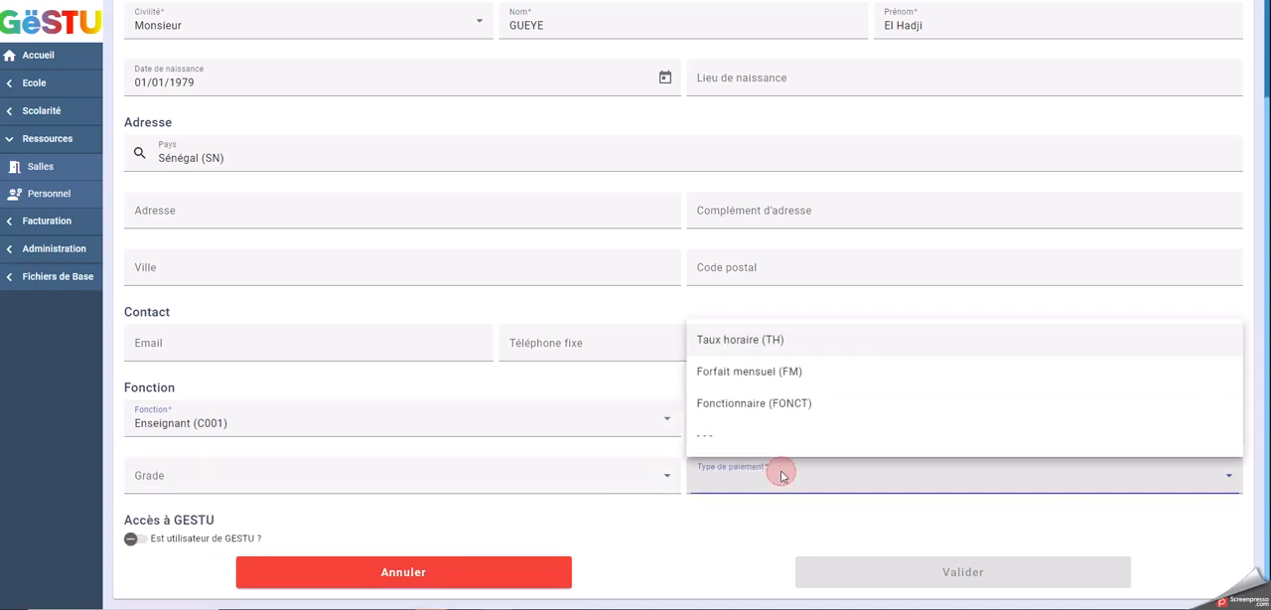
{"action": "left_click", "coordinate": [722, 377]}
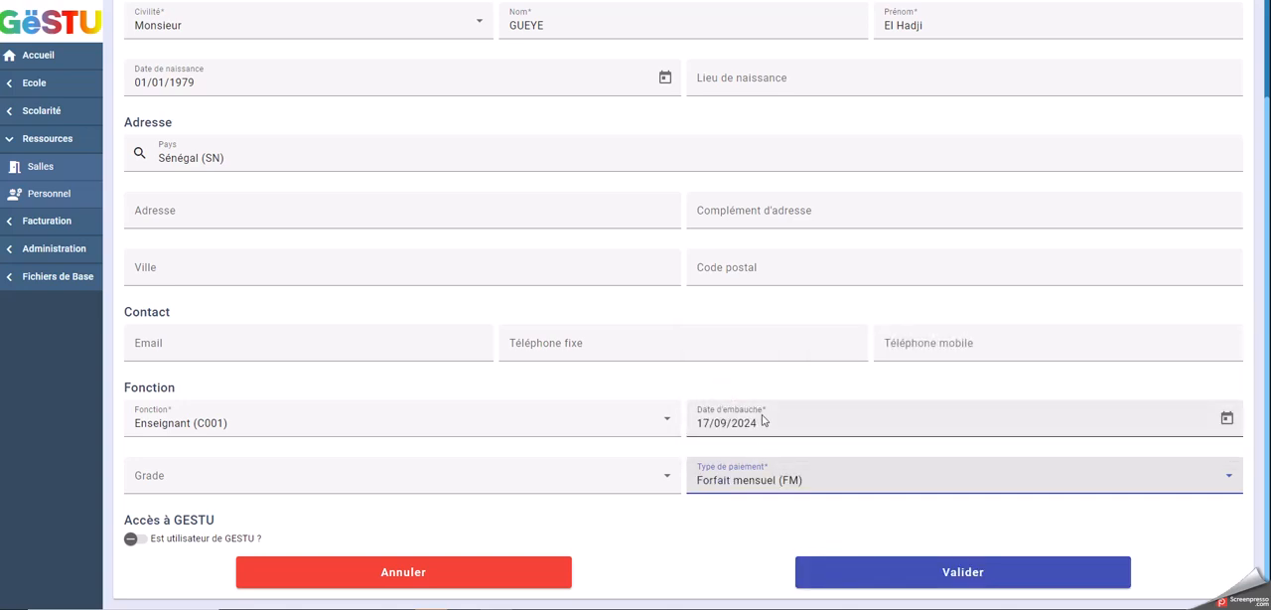
Step: Mark the staff member as a GESTU user and open the required contact email for entry
{"action": "left_click_drag", "start_coordinate": [760, 422], "coordinate": [681, 425]}
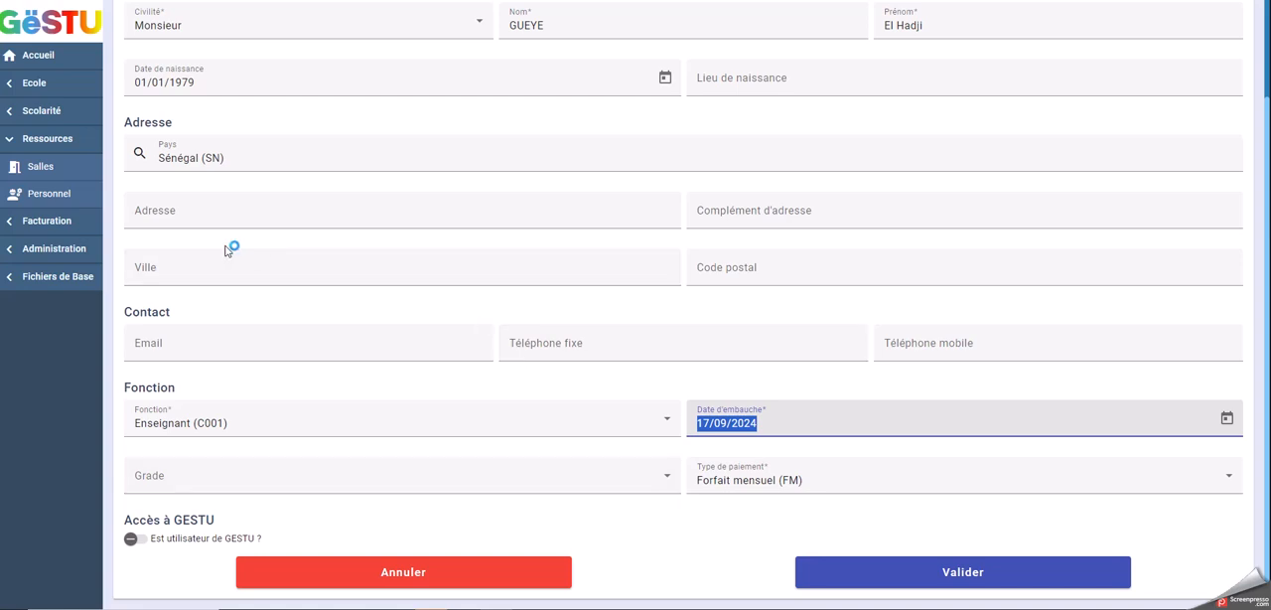
{"action": "left_click", "coordinate": [137, 542]}
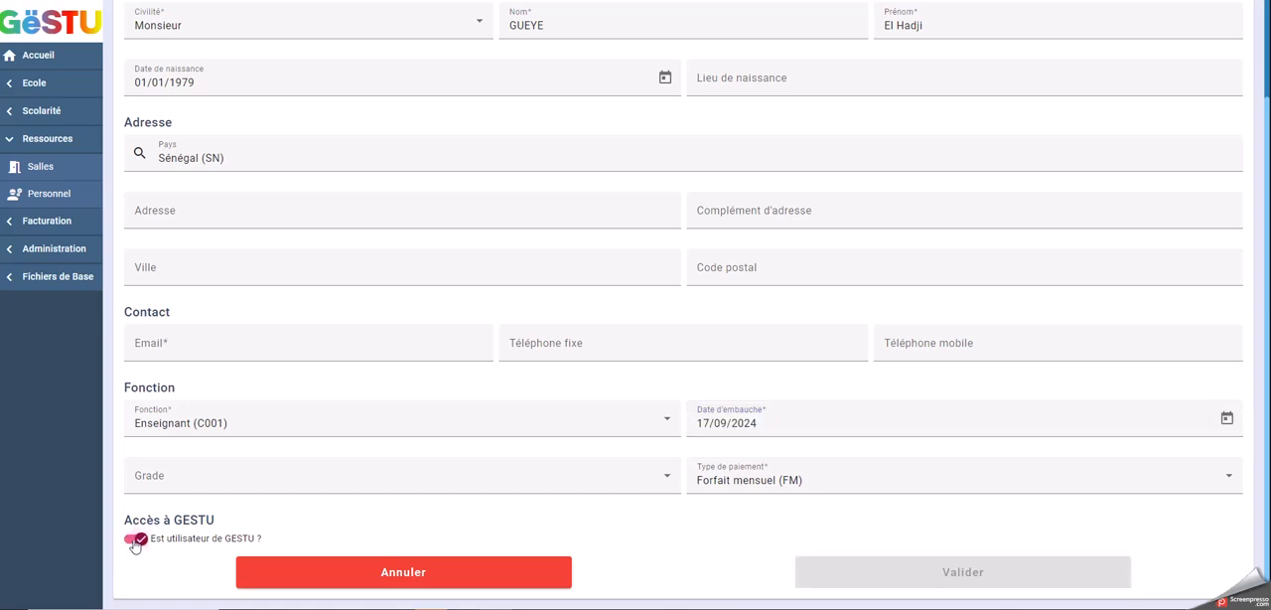
{"action": "left_click", "coordinate": [200, 333]}
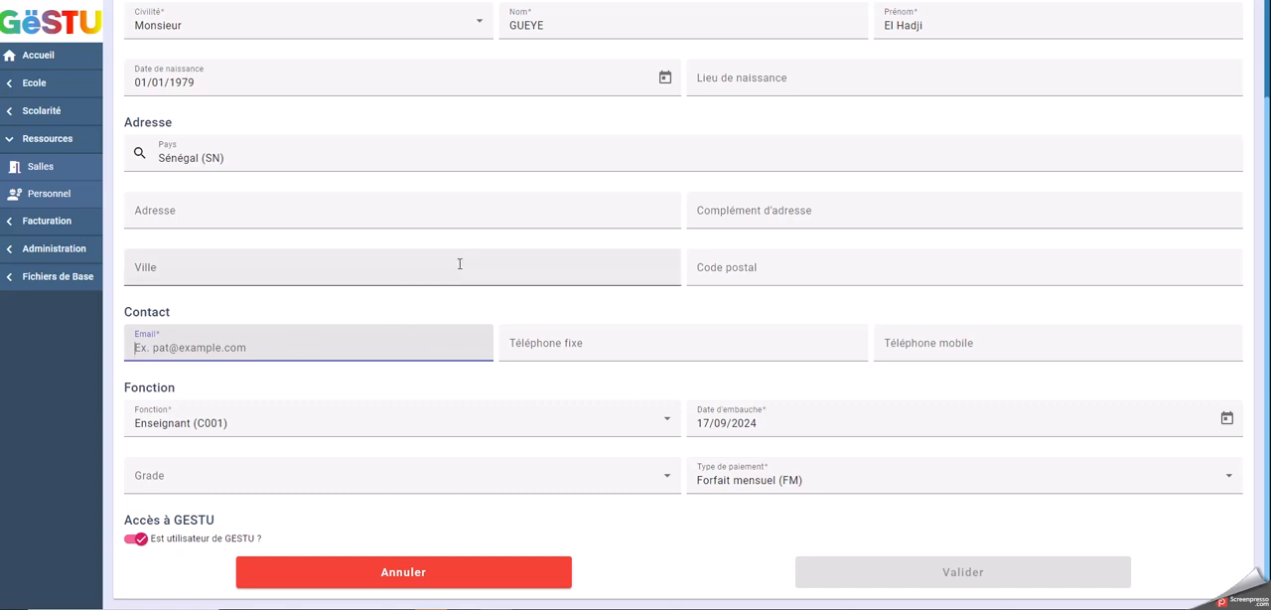
{"action": "scroll", "coordinate": [463, 263], "scroll_direction": "up", "scroll_amount": 2}
{"action": "scroll", "coordinate": [465, 266], "scroll_direction": "down", "scroll_amount": 2}
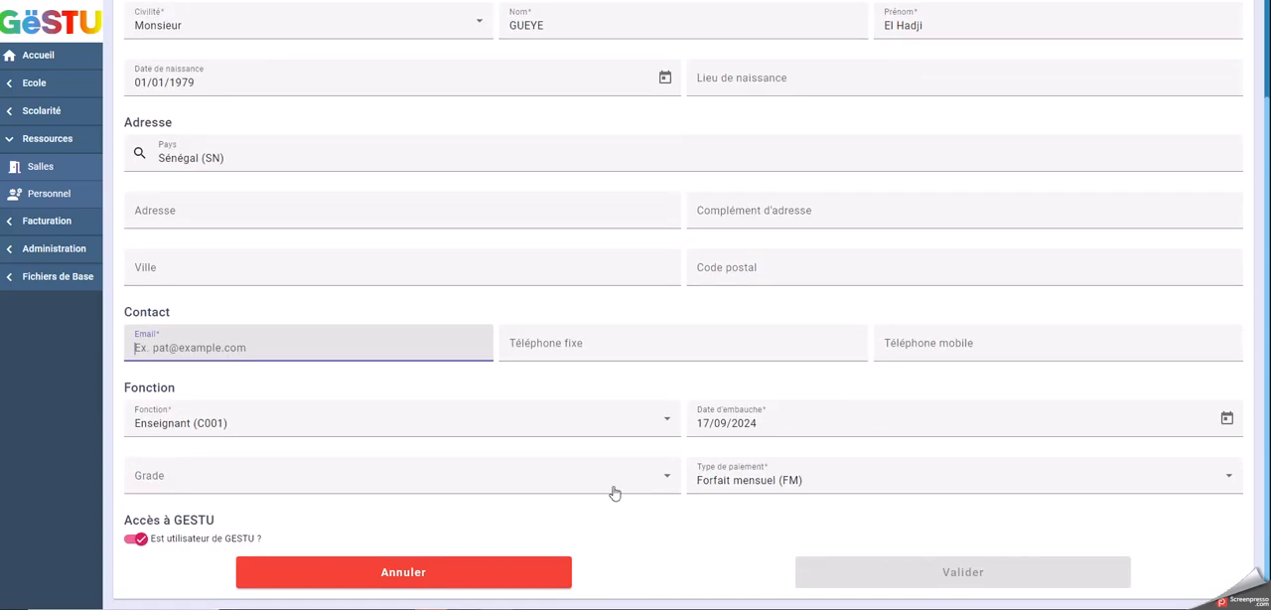